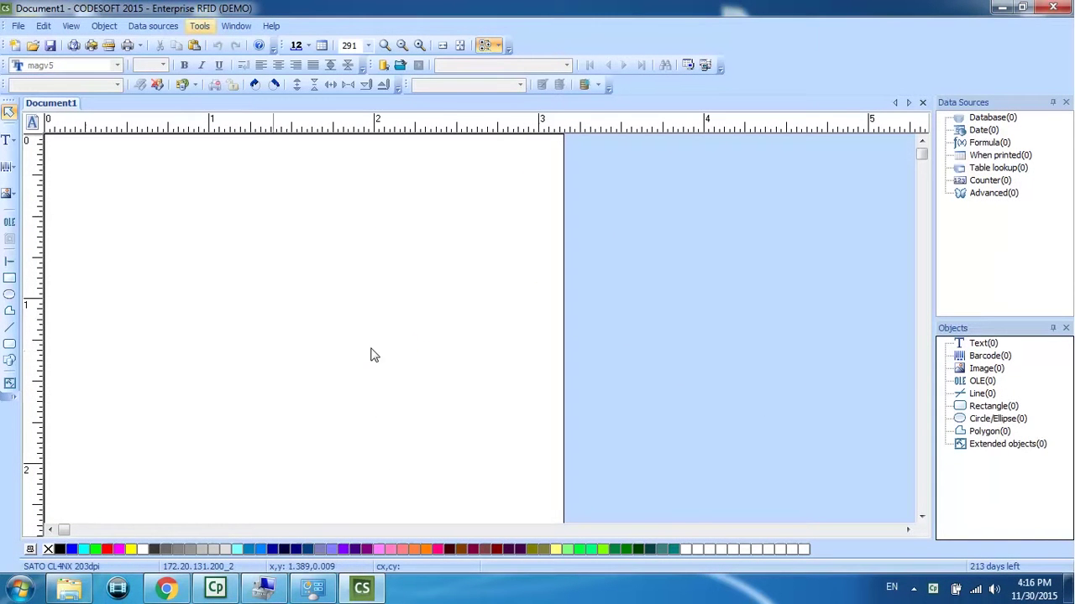
# Step: Check the default folder path for Data text files in the program options
pyautogui.click(210, 29)
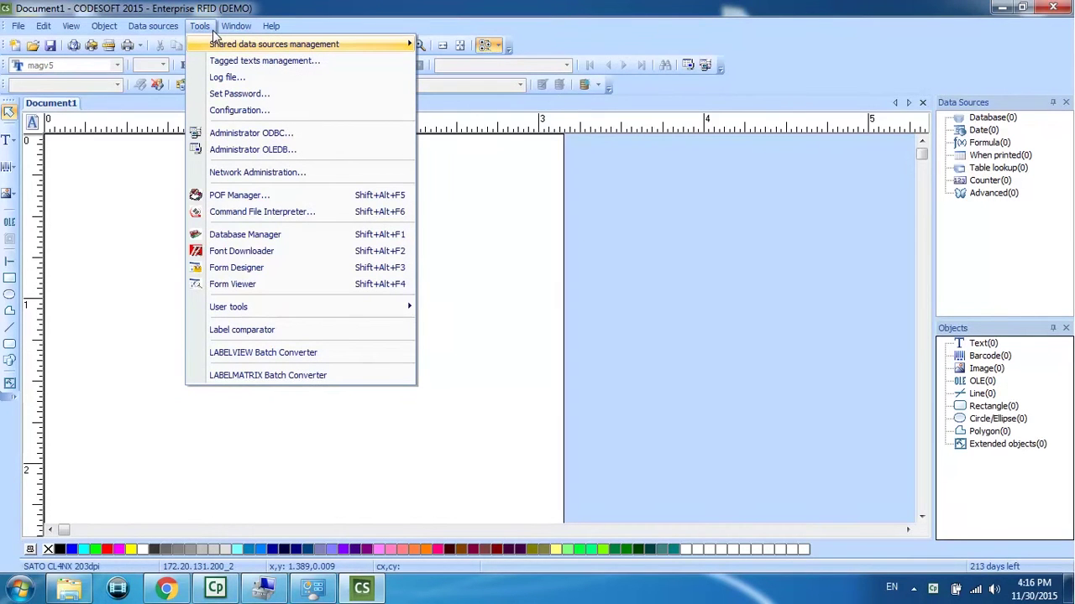
pyautogui.click(232, 111)
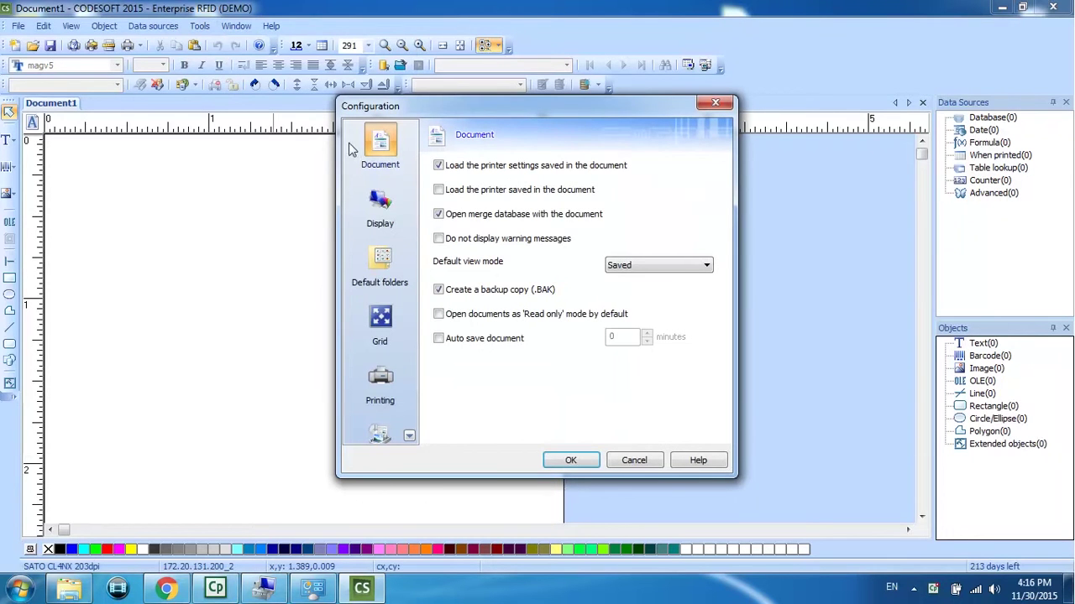
pyautogui.click(392, 270)
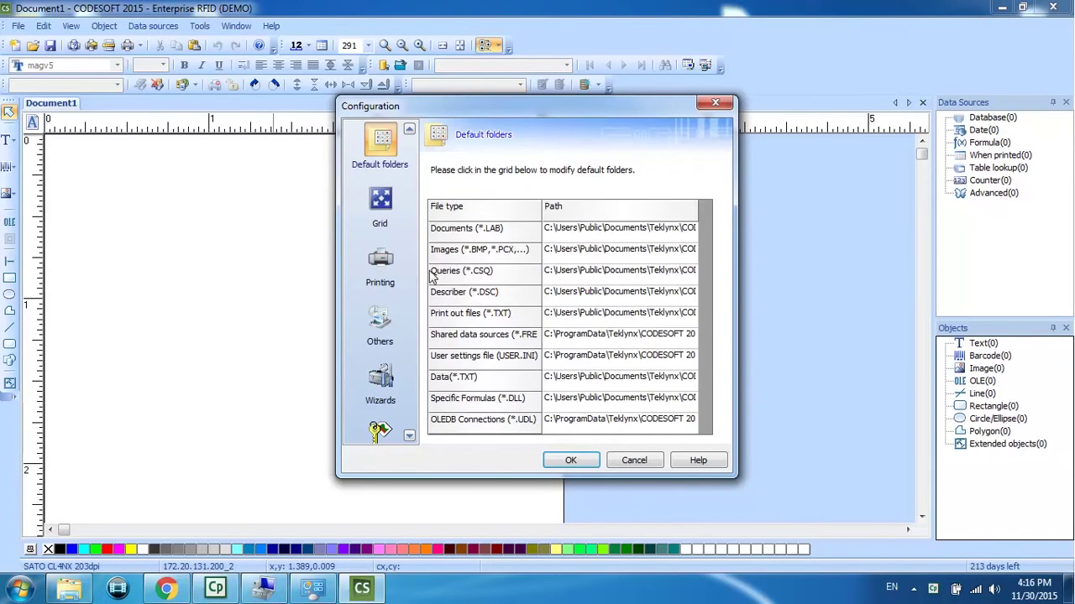
pyautogui.click(498, 377)
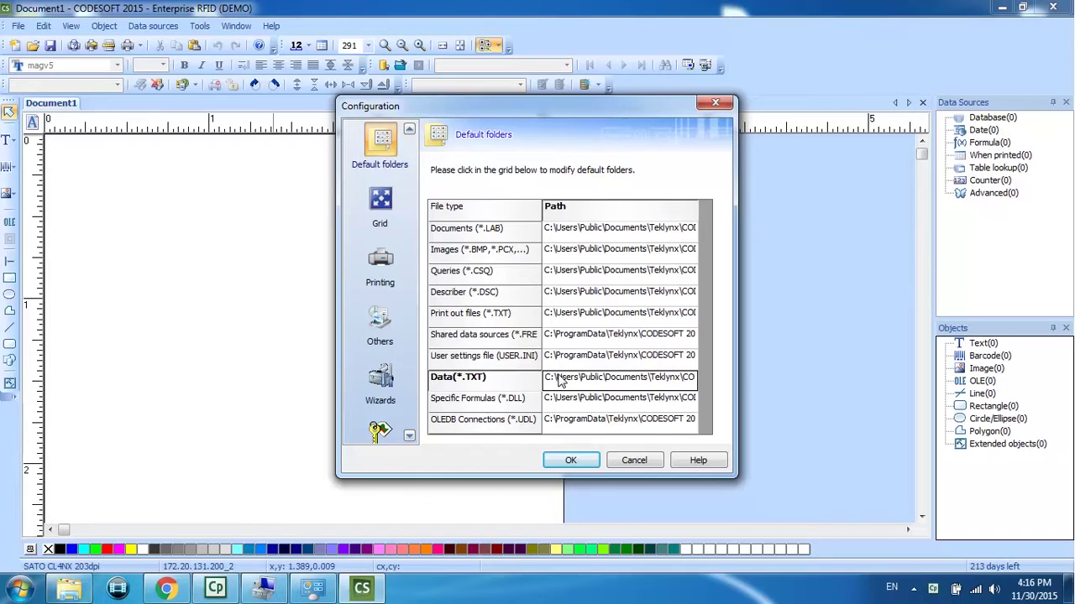
pyautogui.click(562, 379)
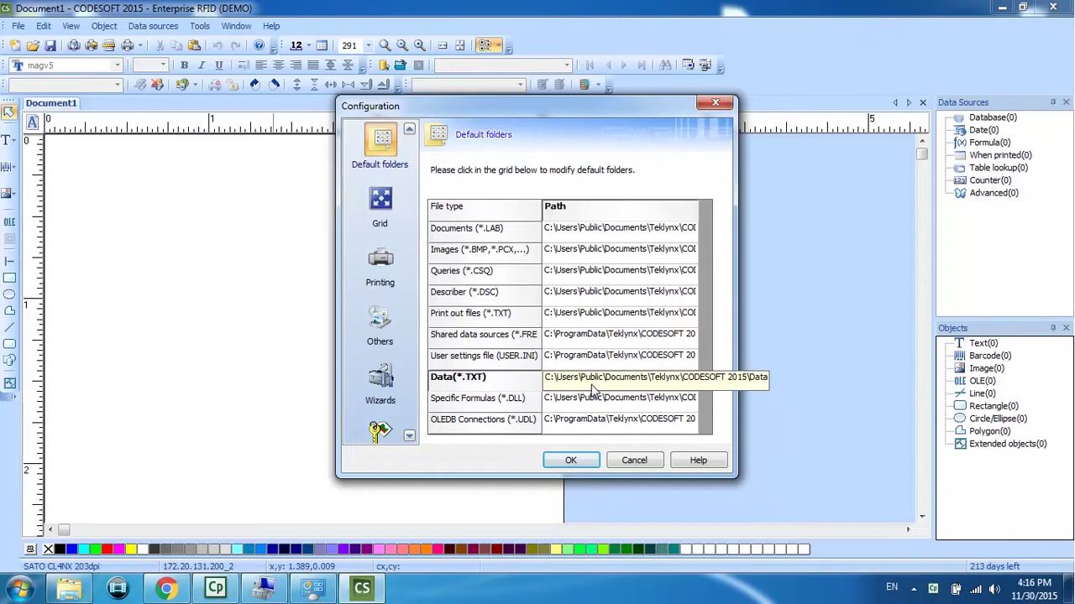
pyautogui.click(578, 461)
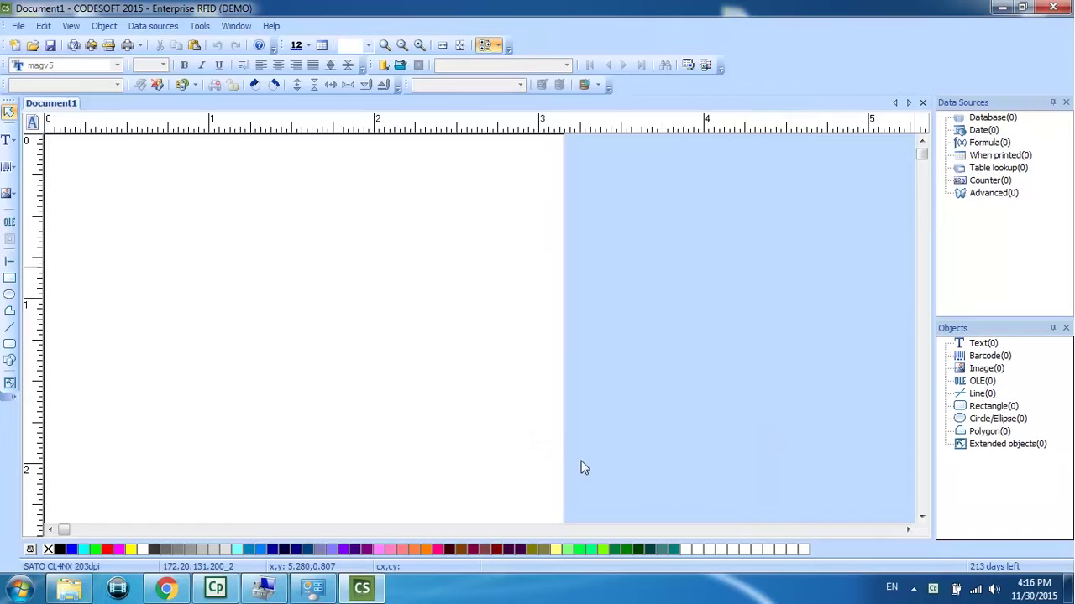
# Step: Create advanced variable Var2 reading its value from the file Applepie.txt
pyautogui.rightClick(978, 193)
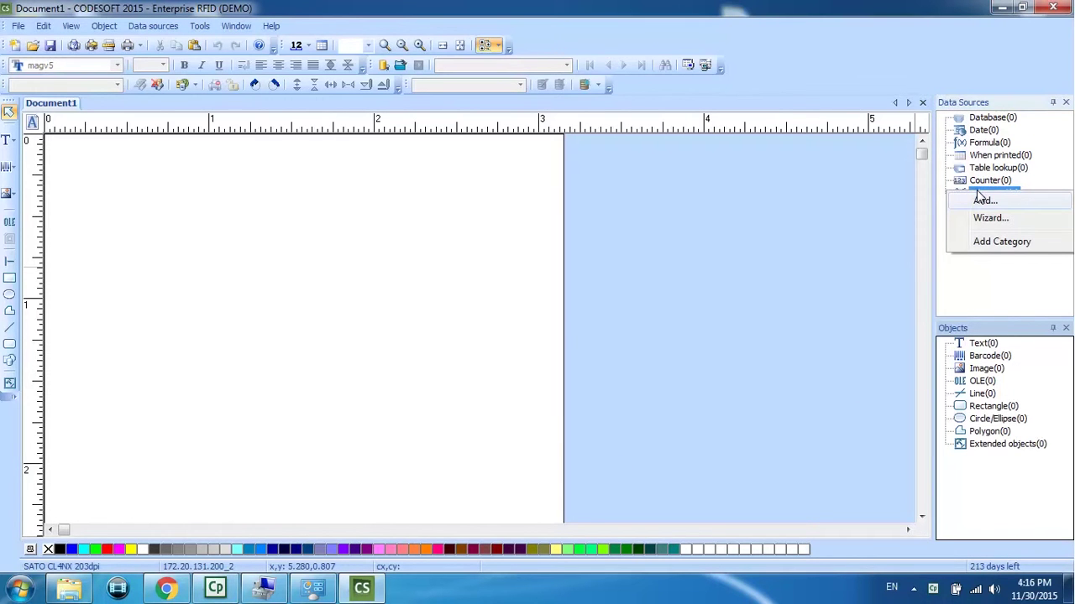
pyautogui.click(982, 202)
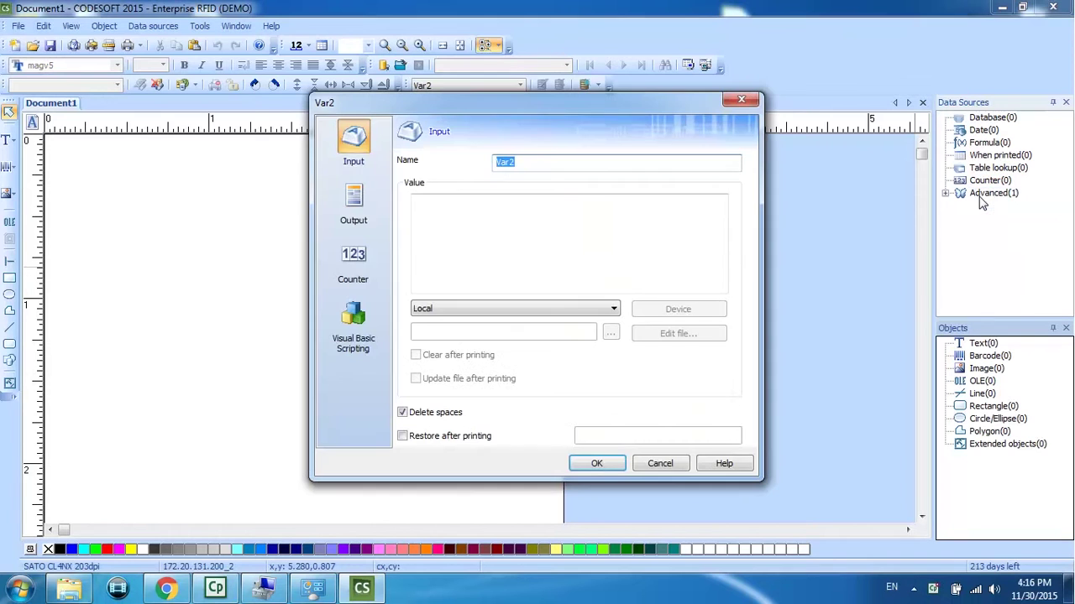
pyautogui.click(612, 309)
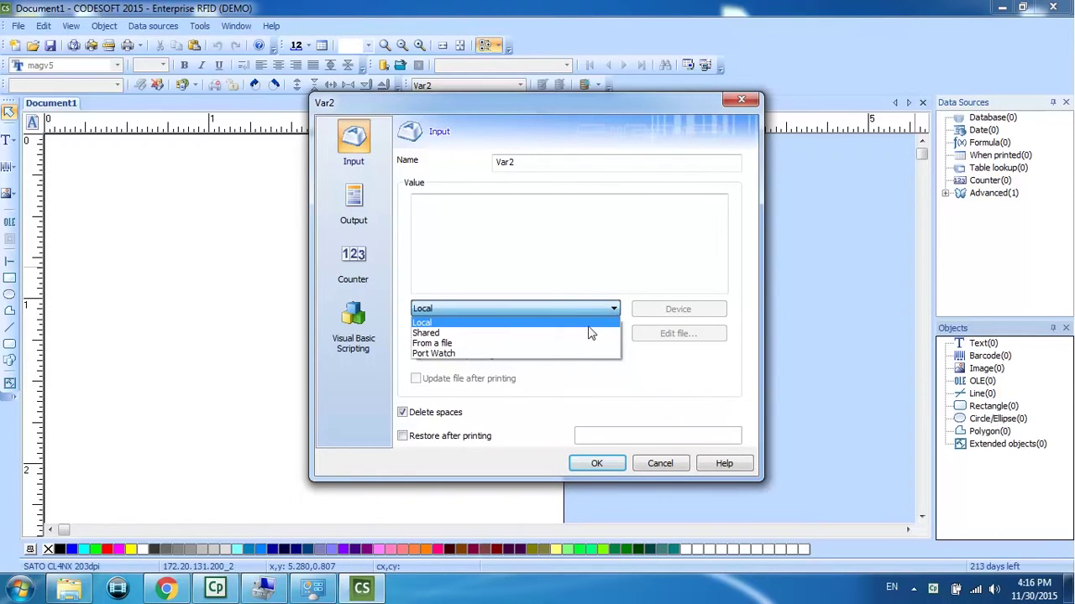
pyautogui.click(589, 344)
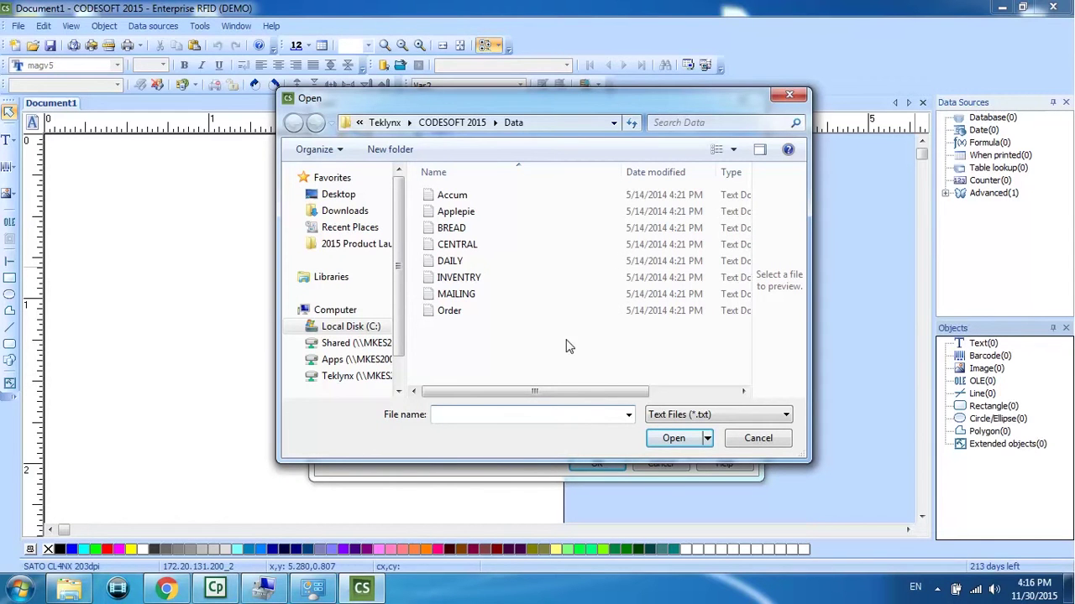
pyautogui.click(464, 214)
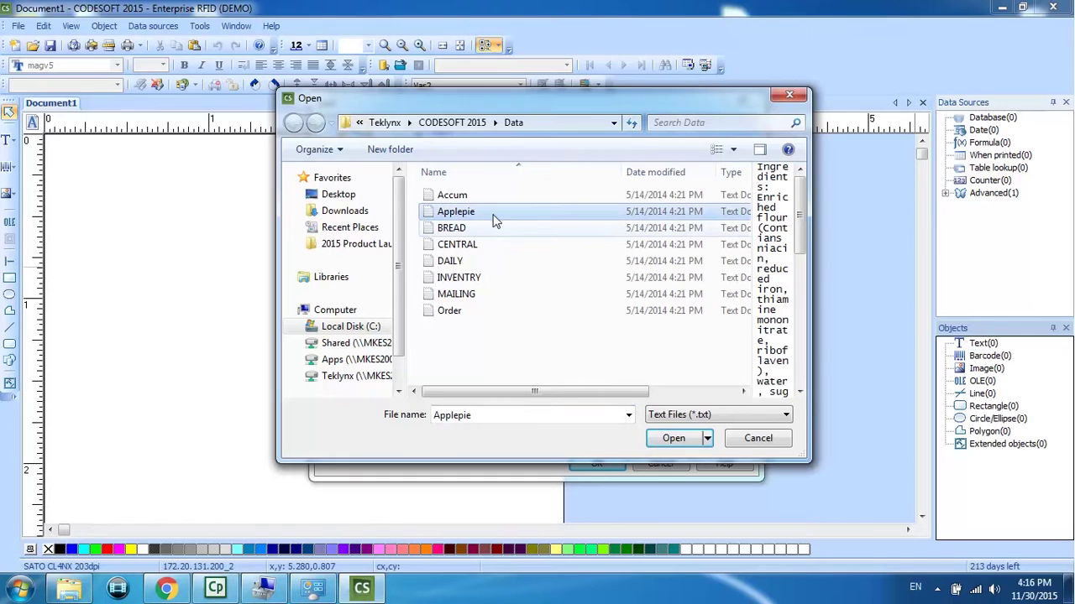
pyautogui.click(672, 439)
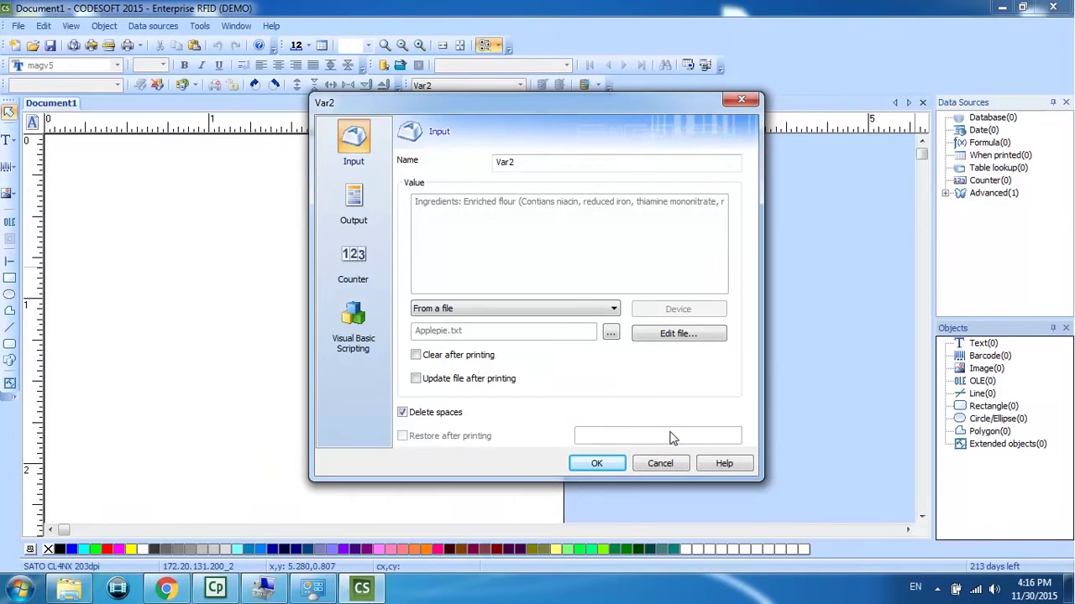
pyautogui.click(592, 466)
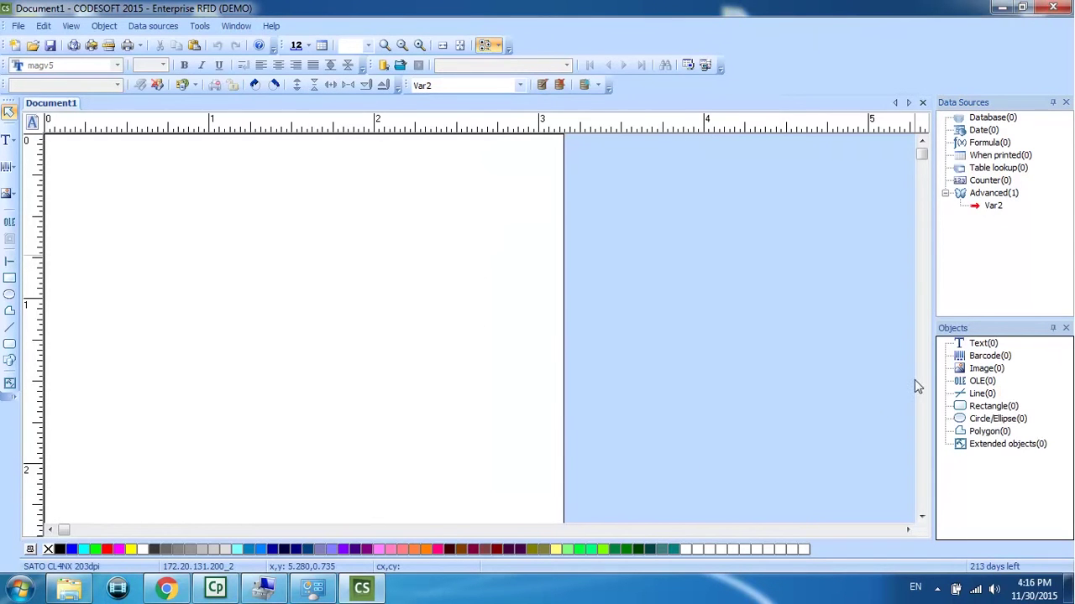
# Step: Drop Var2 near the label's top centre as a Text object and select it
pyautogui.moveTo(989, 207); pyautogui.dragTo(666, 216)
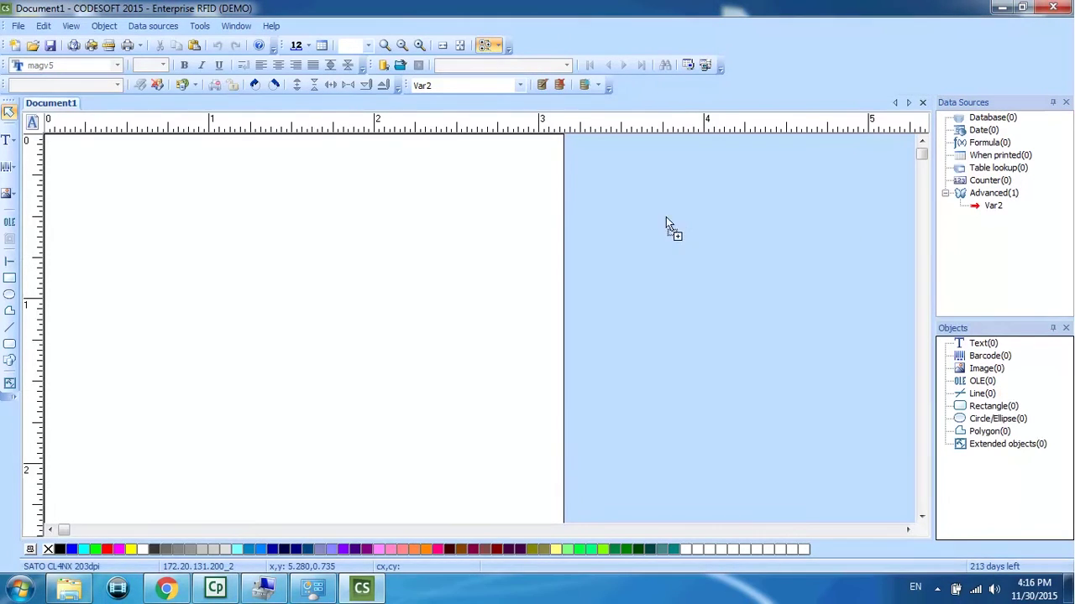
pyautogui.moveTo(319, 184); pyautogui.dragTo(311, 177)
pyautogui.click(308, 182)
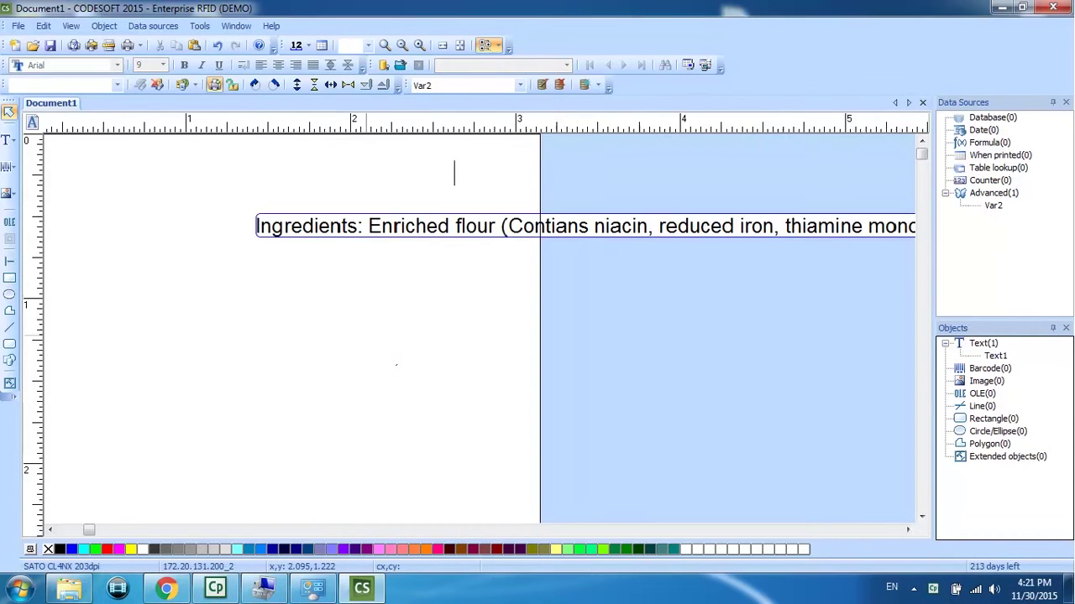
pyautogui.click(372, 235)
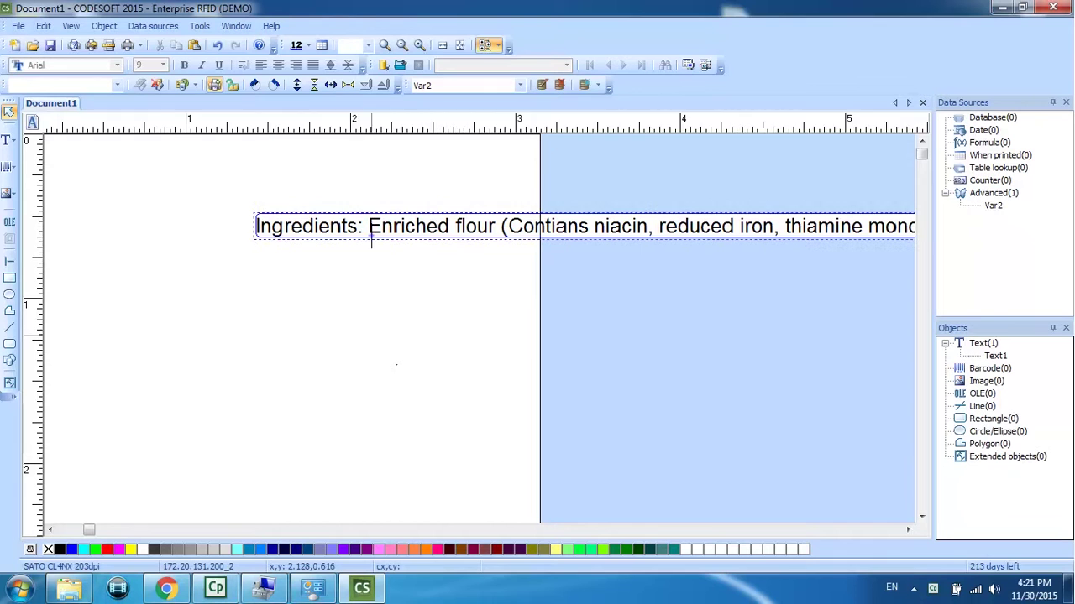
pyautogui.click(372, 236)
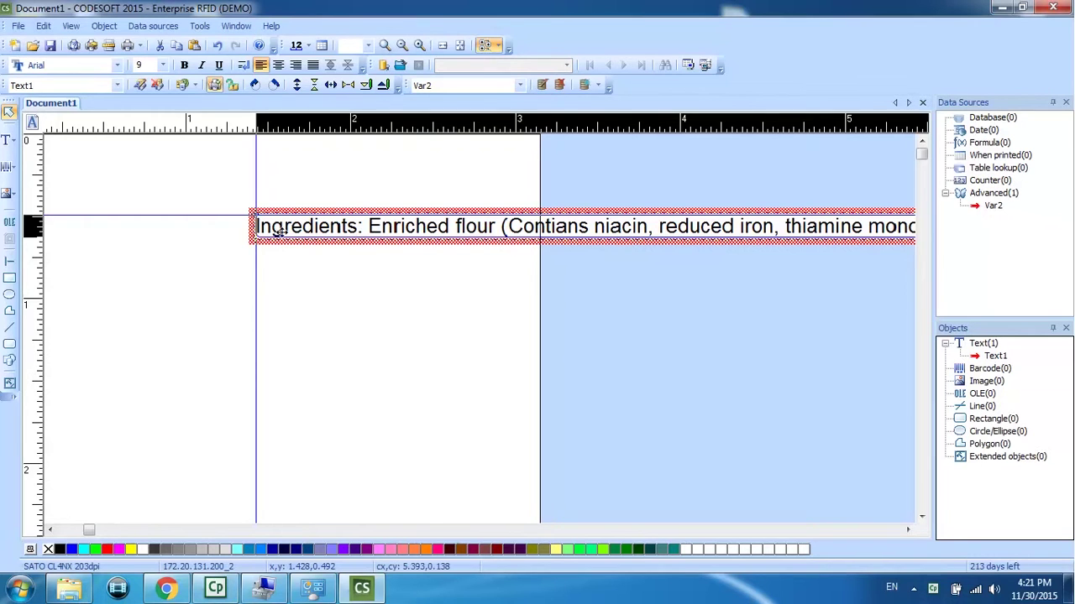
pyautogui.click(250, 223)
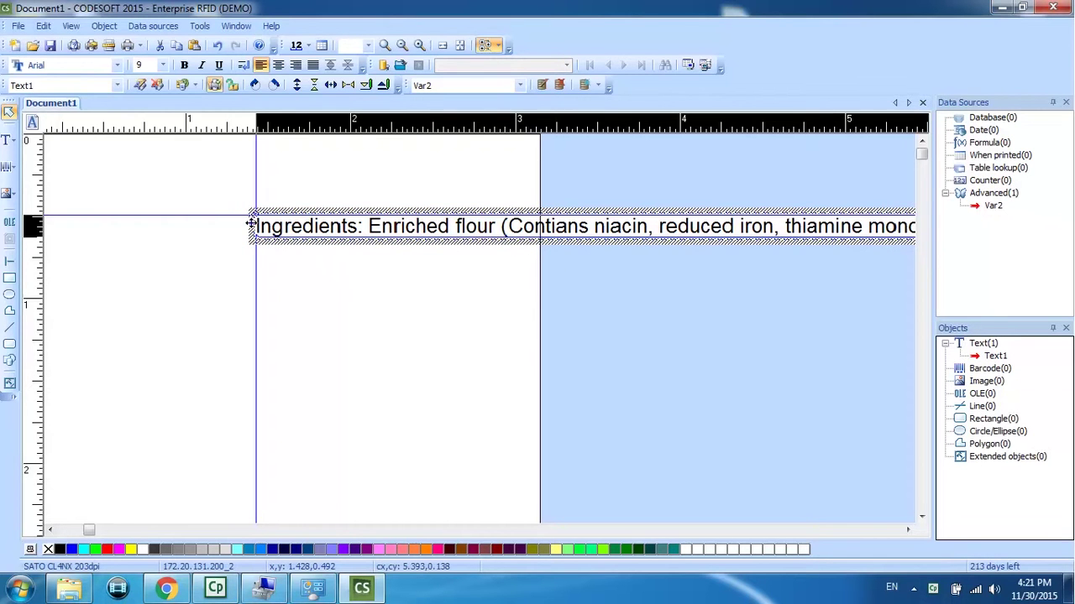
# Step: Turn on Wordwrap in the ingredients text object's Paragraph properties
pyautogui.rightClick(250, 223)
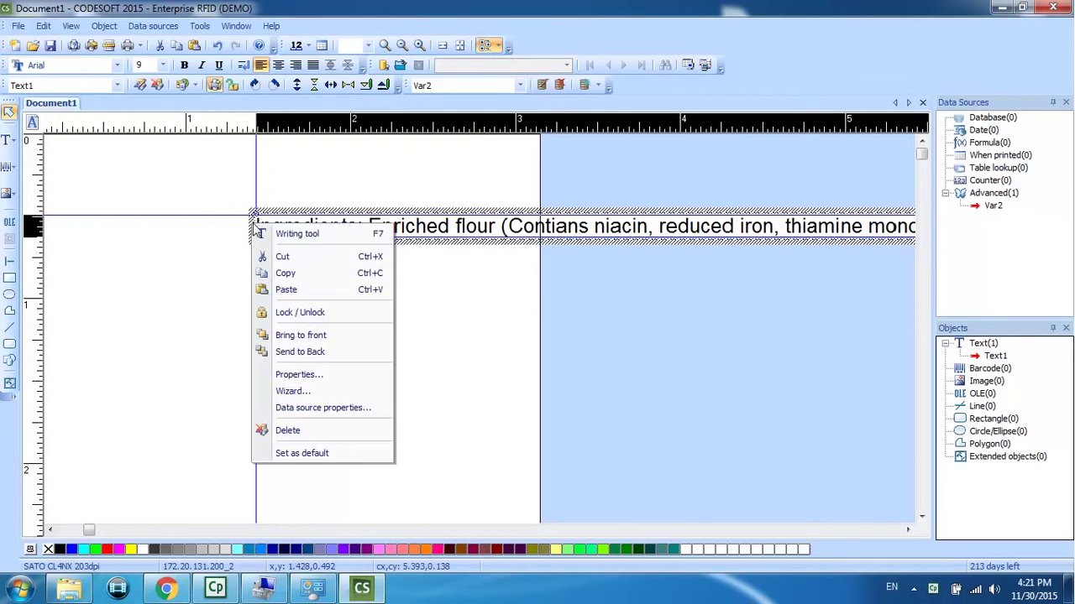
pyautogui.click(299, 374)
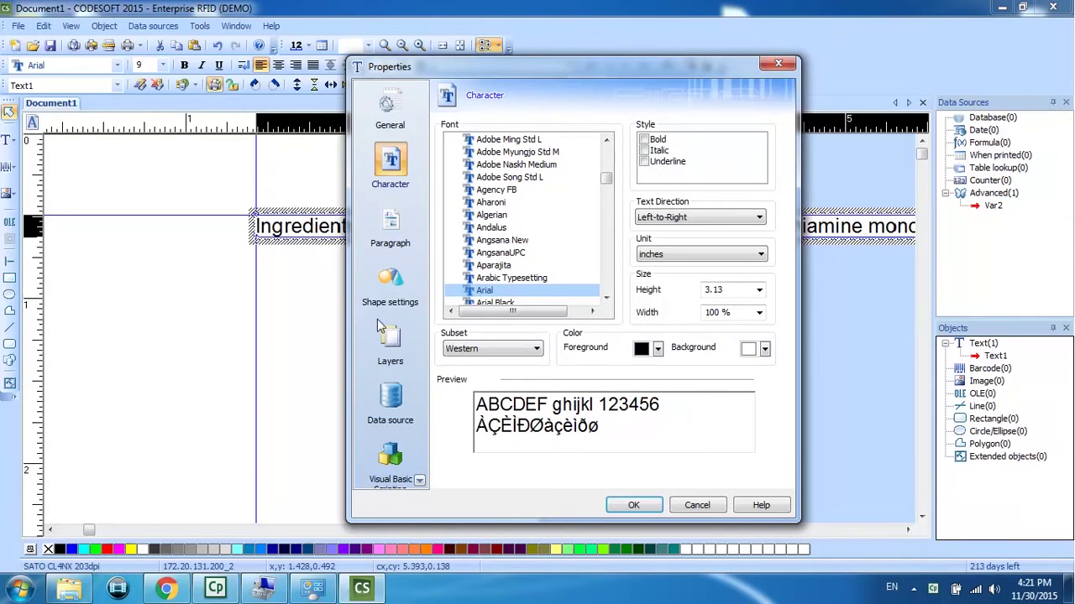
pyautogui.click(394, 239)
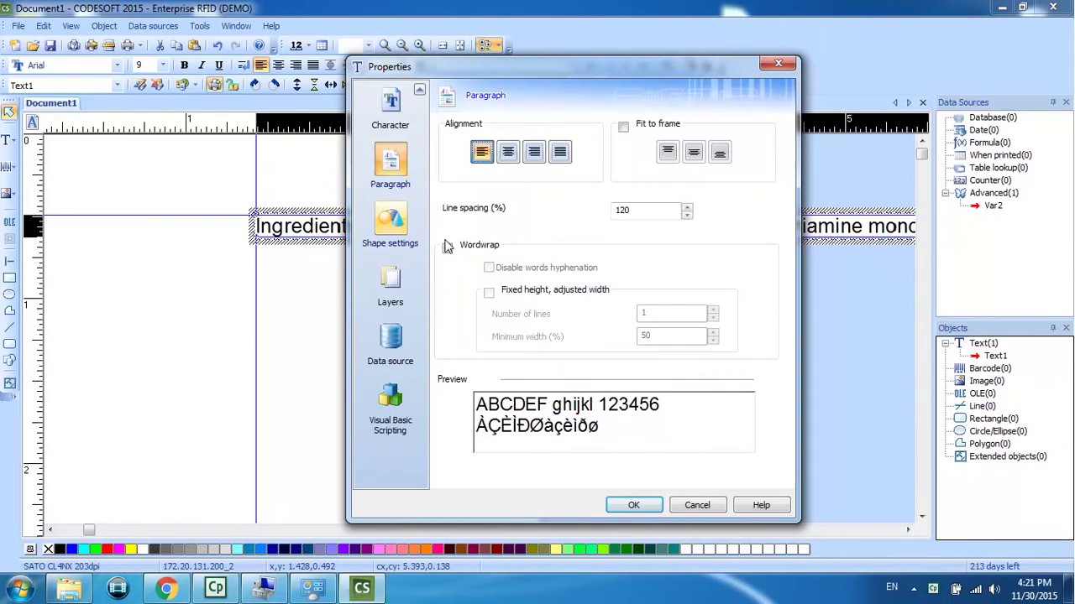
pyautogui.click(448, 248)
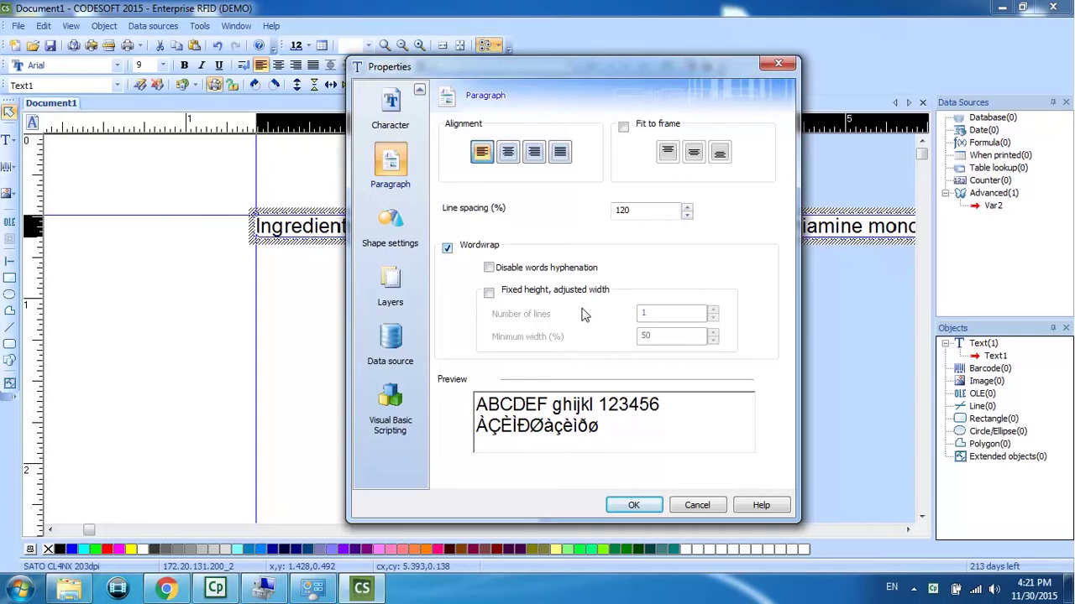
pyautogui.click(633, 506)
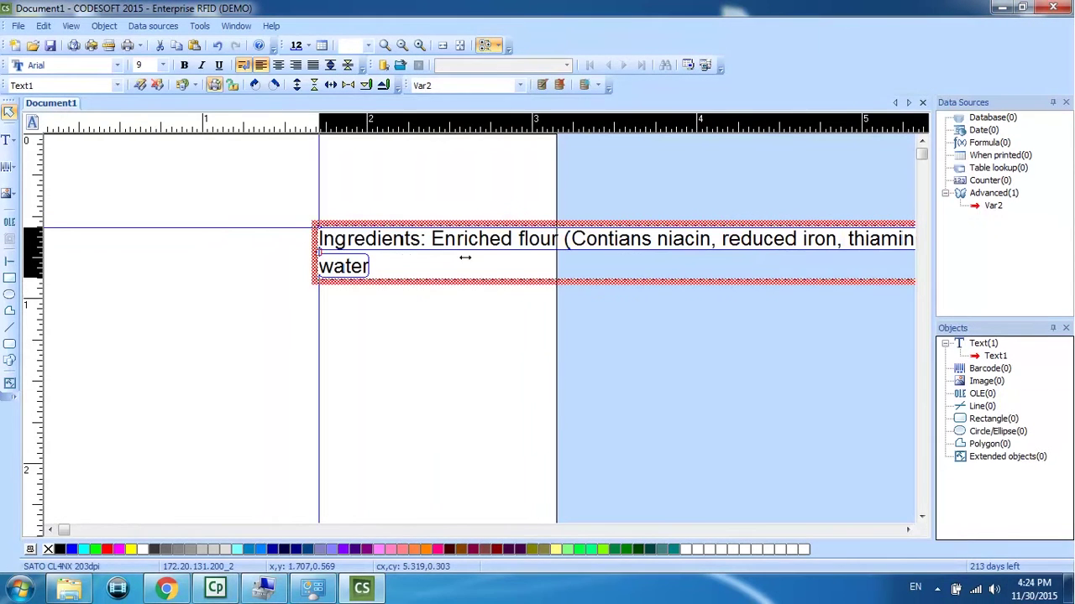
# Step: Narrow the text frame and move the wrapped paragraph to the label's left side
pyautogui.click(317, 252)
pyautogui.moveTo(320, 252); pyautogui.dragTo(711, 252)
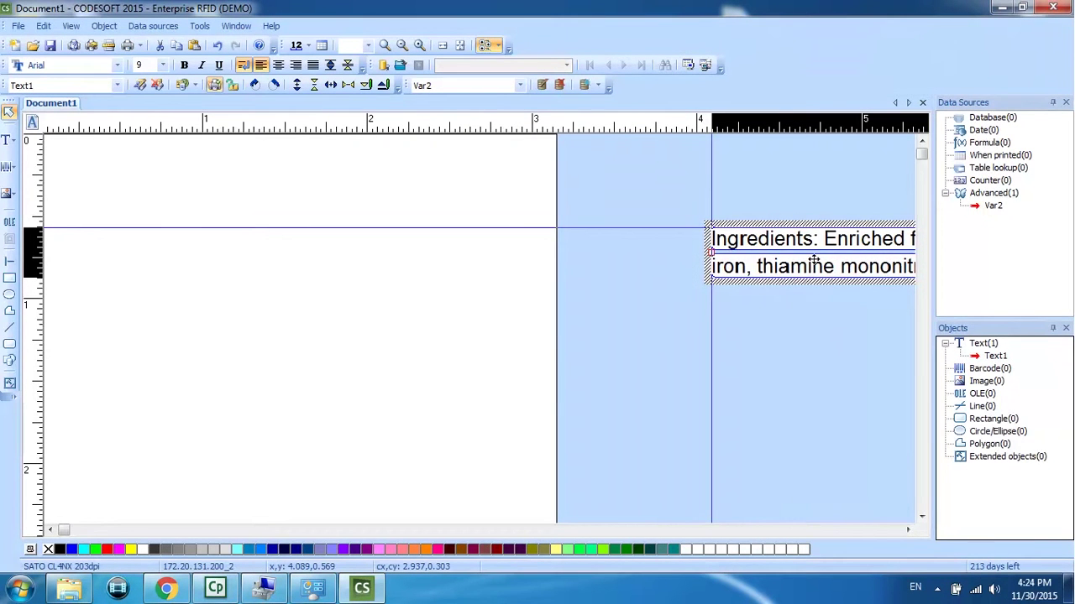
pyautogui.moveTo(821, 225); pyautogui.dragTo(175, 250)
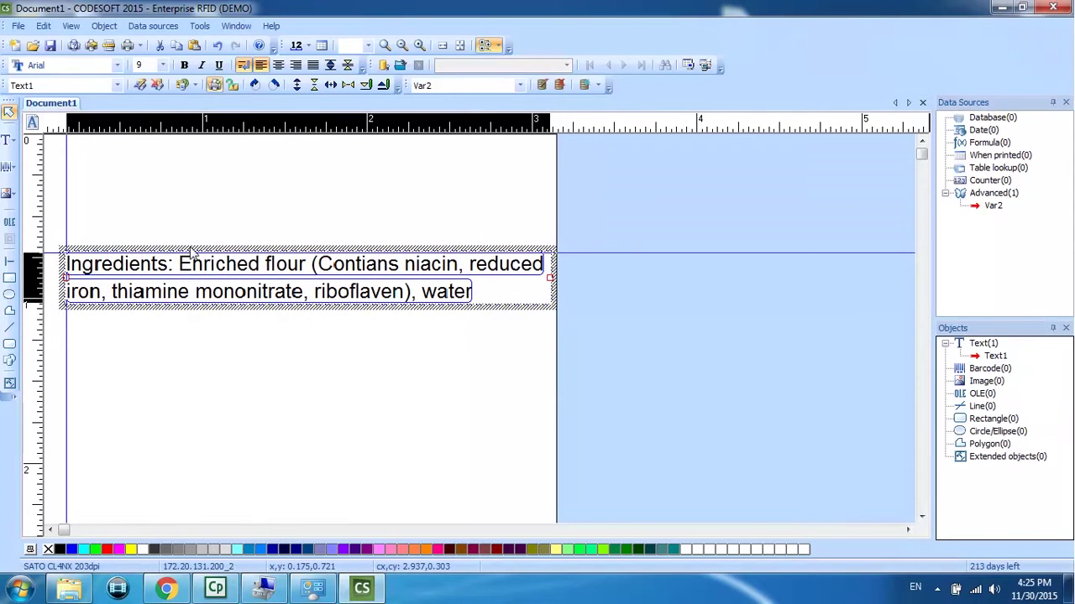
# Step: Change Var2's Output maximum length from 100 to 300
pyautogui.doubleClick(989, 209)
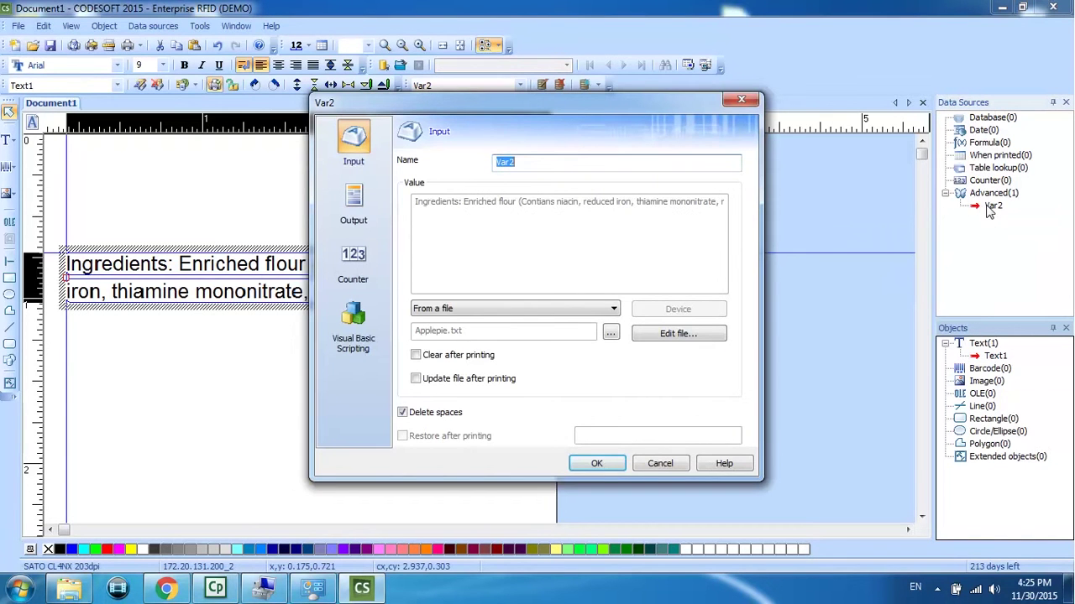
pyautogui.click(370, 208)
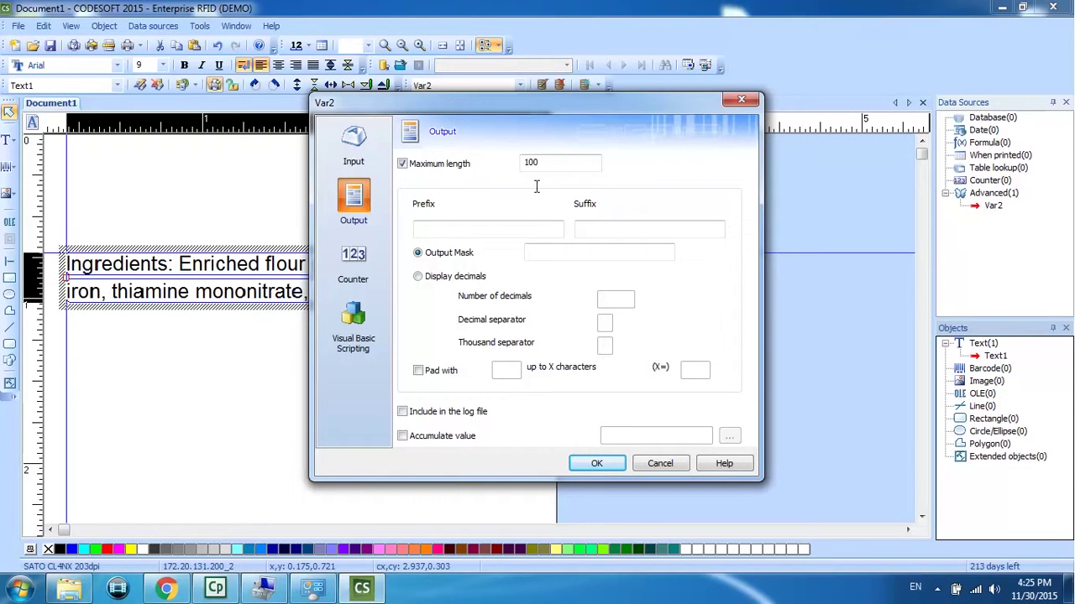
pyautogui.click(558, 163)
pyautogui.moveTo(557, 162); pyautogui.dragTo(523, 164)
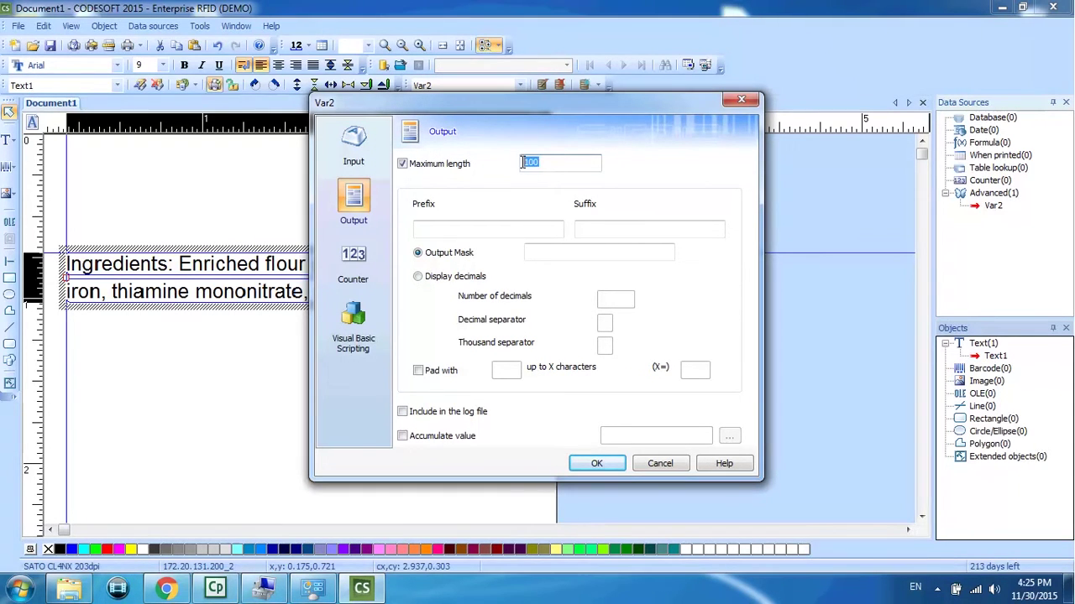
pyautogui.write('300')
pyautogui.click(597, 464)
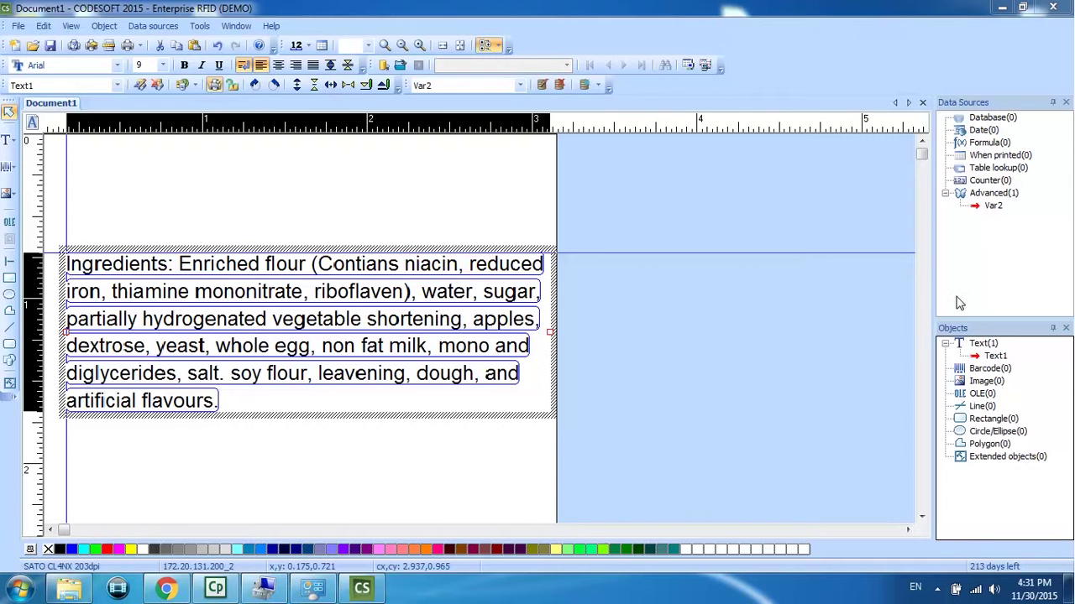
# Step: Save Applepie.txt in Notepad with 'The' before Enriched flour and confirm Var2
pyautogui.doubleClick(993, 208)
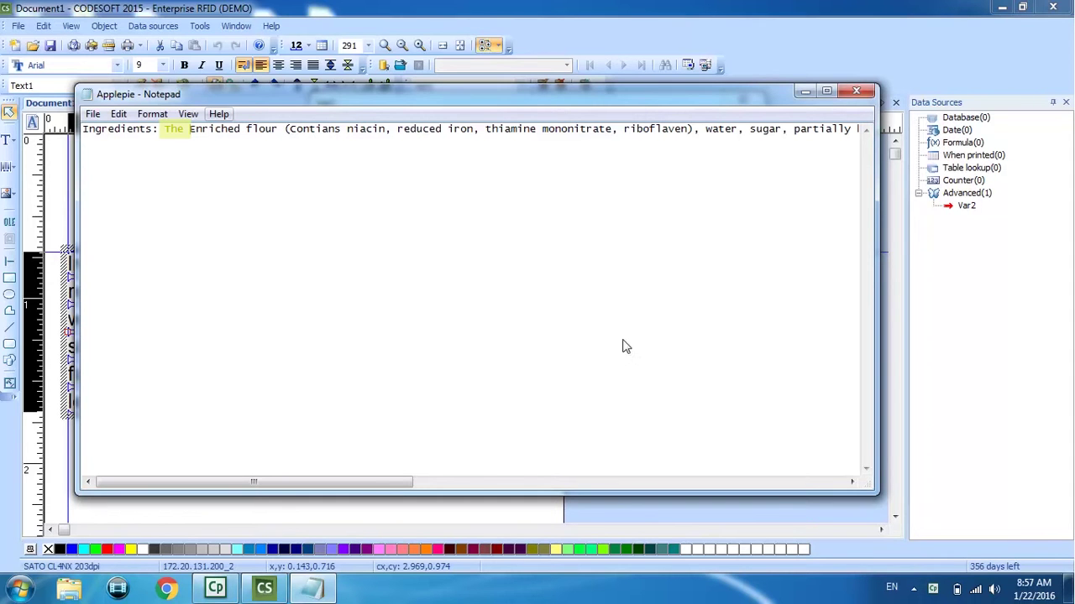
pyautogui.click(94, 115)
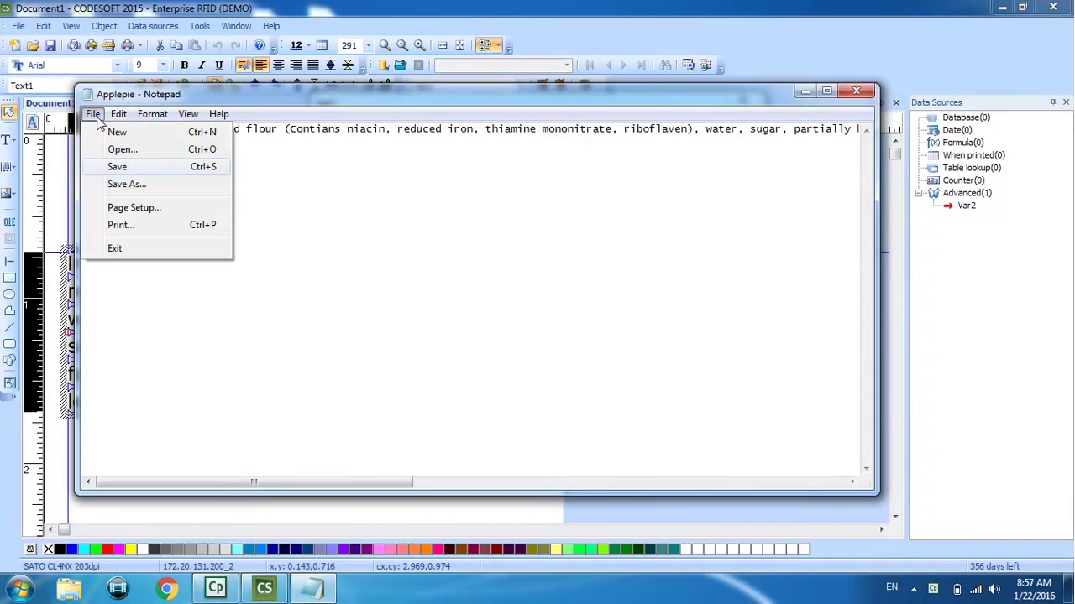
pyautogui.click(106, 168)
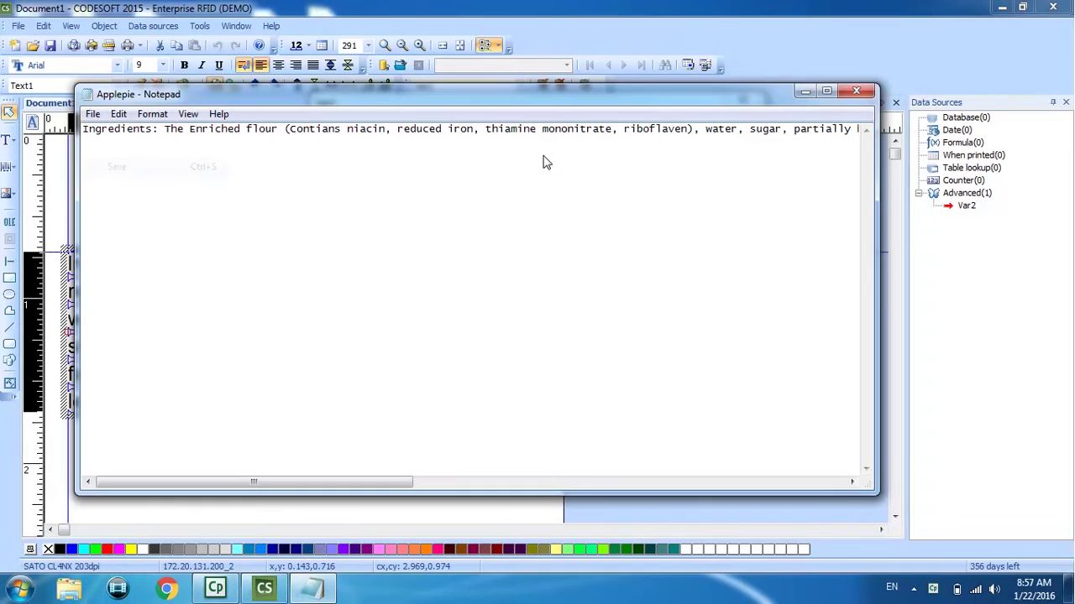
pyautogui.click(857, 91)
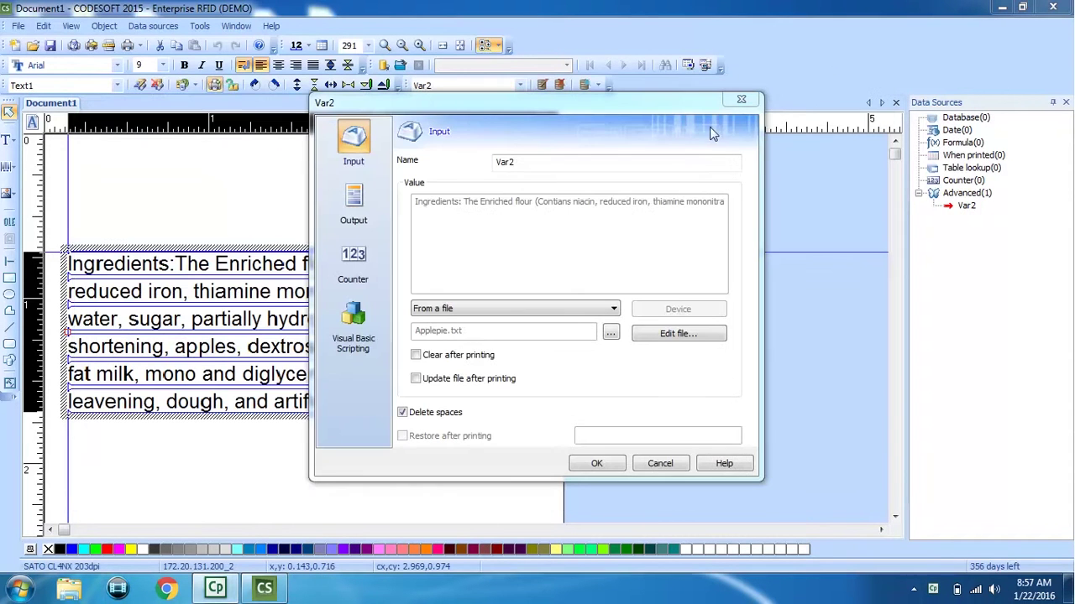
pyautogui.click(596, 463)
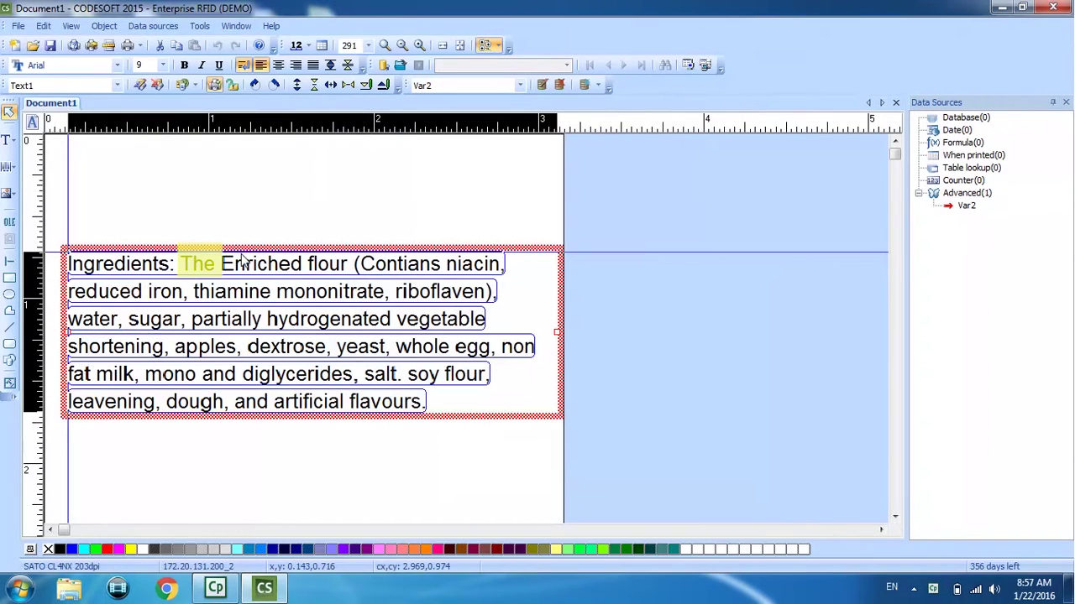
# Step: Delete 'The' from Applepie.txt in Notepad, save, and confirm Var2 to refresh the label
pyautogui.doubleClick(965, 206)
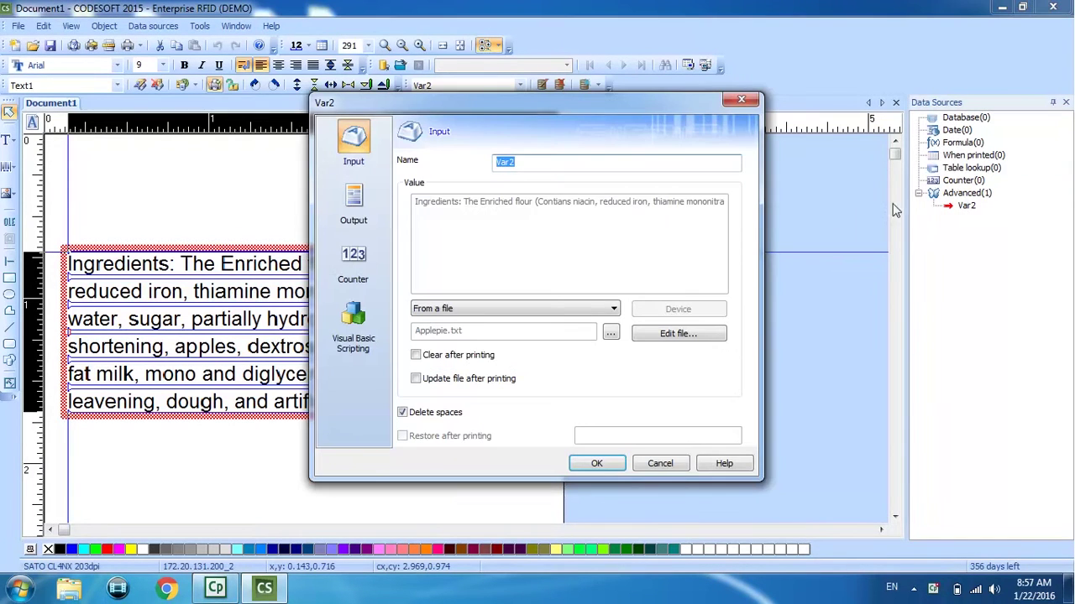
pyautogui.click(671, 333)
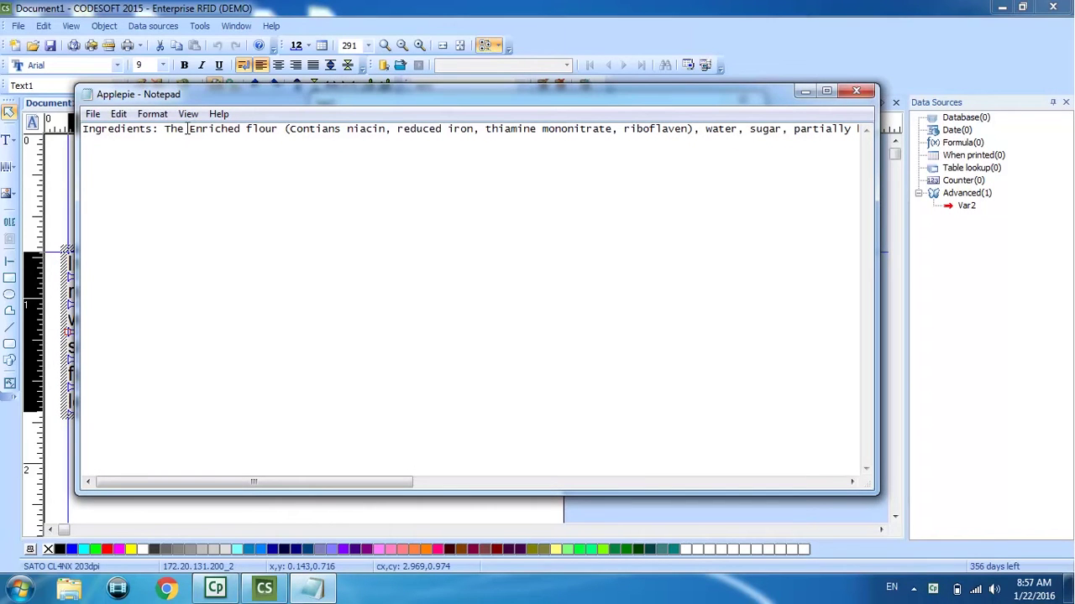
pyautogui.moveTo(185, 129); pyautogui.dragTo(165, 129)
pyautogui.press('Delete')
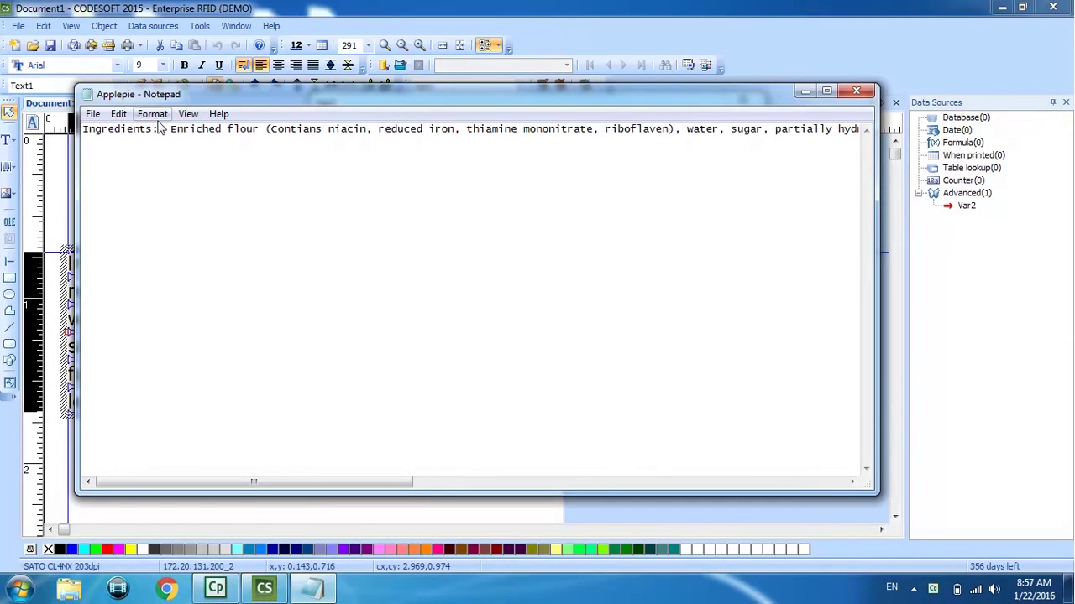
pyautogui.click(93, 114)
pyautogui.click(117, 165)
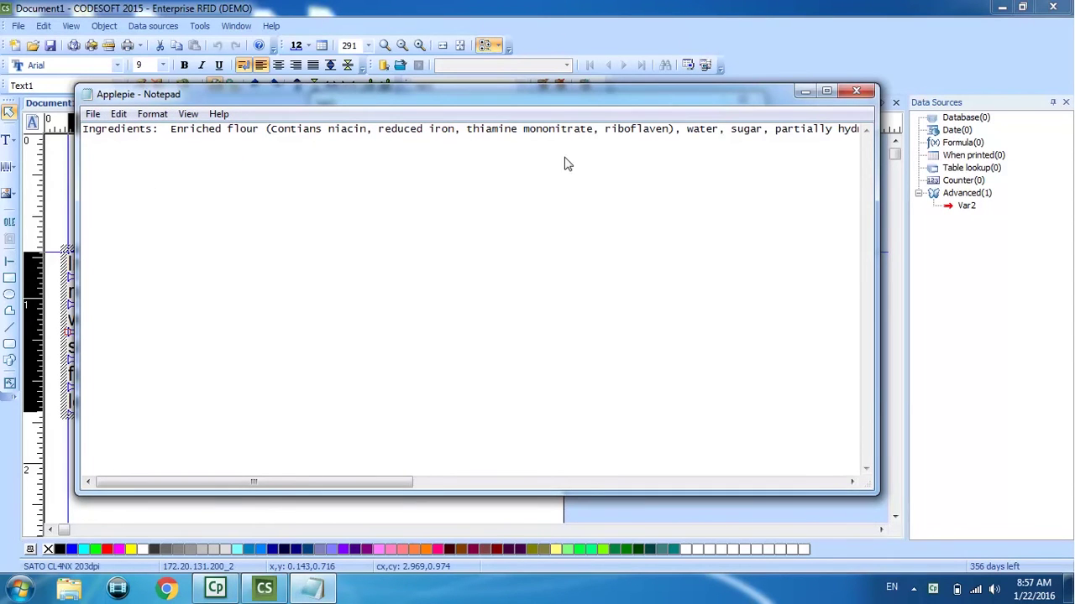
pyautogui.click(856, 91)
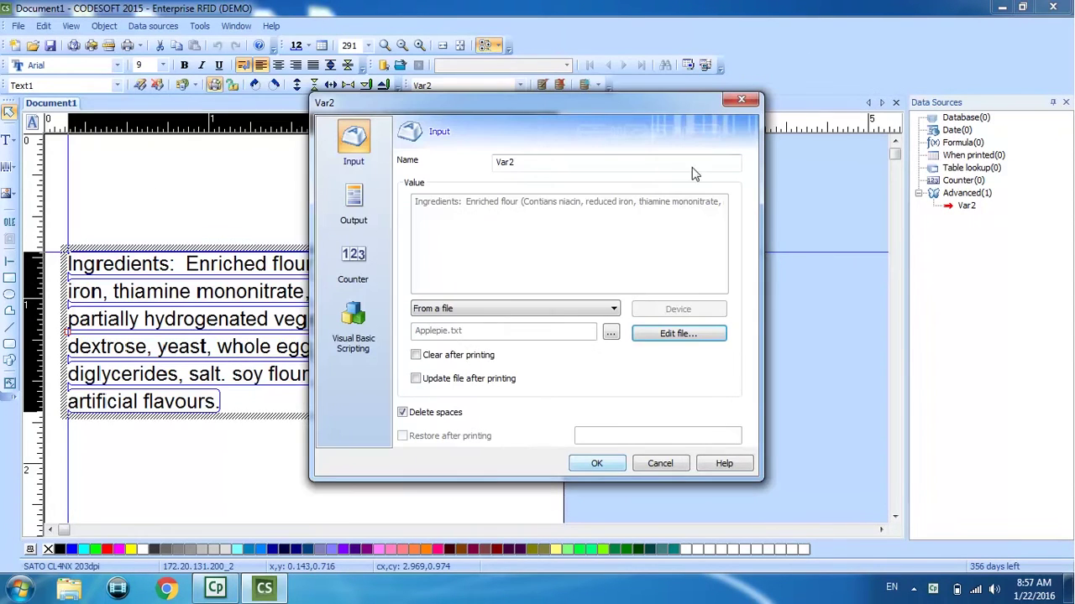
pyautogui.click(611, 465)
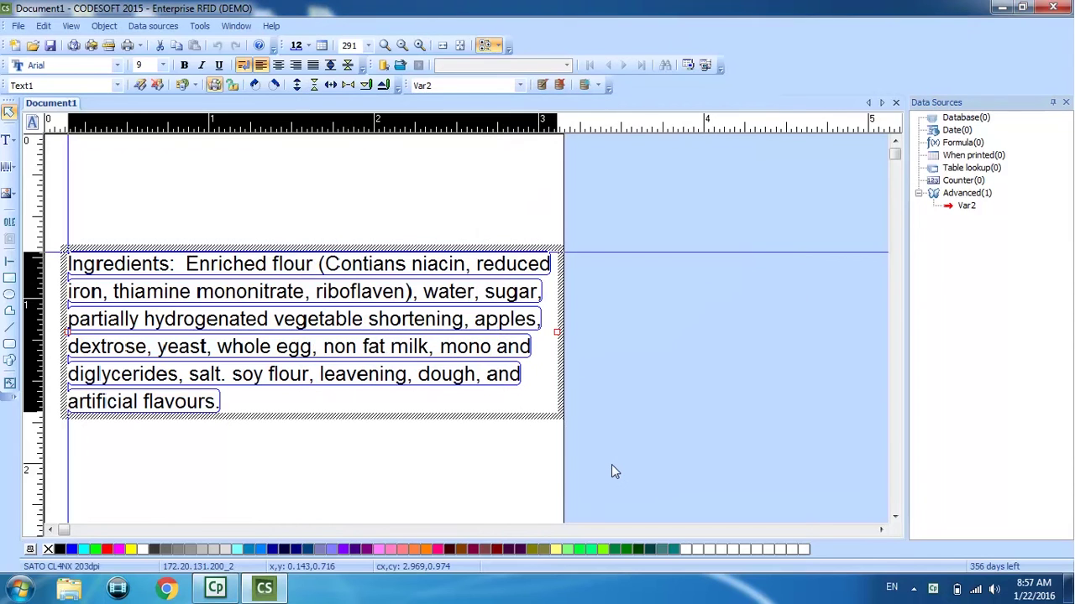